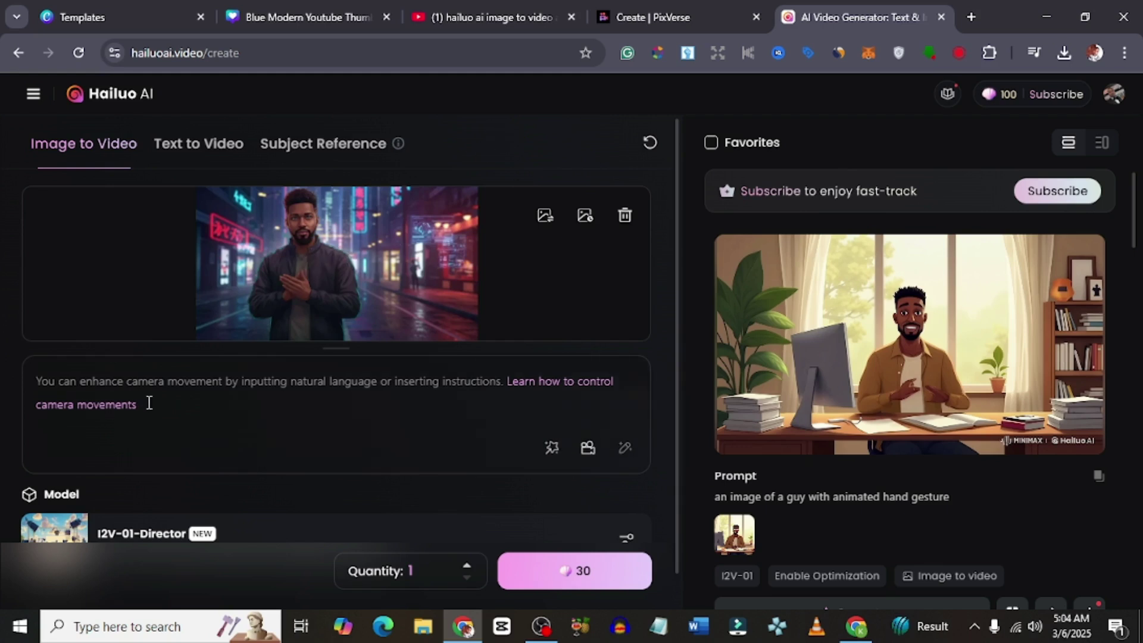
Step: Write a prompt of the man gesturing with eye contact, adding a Right circling camera move
click(194, 390)
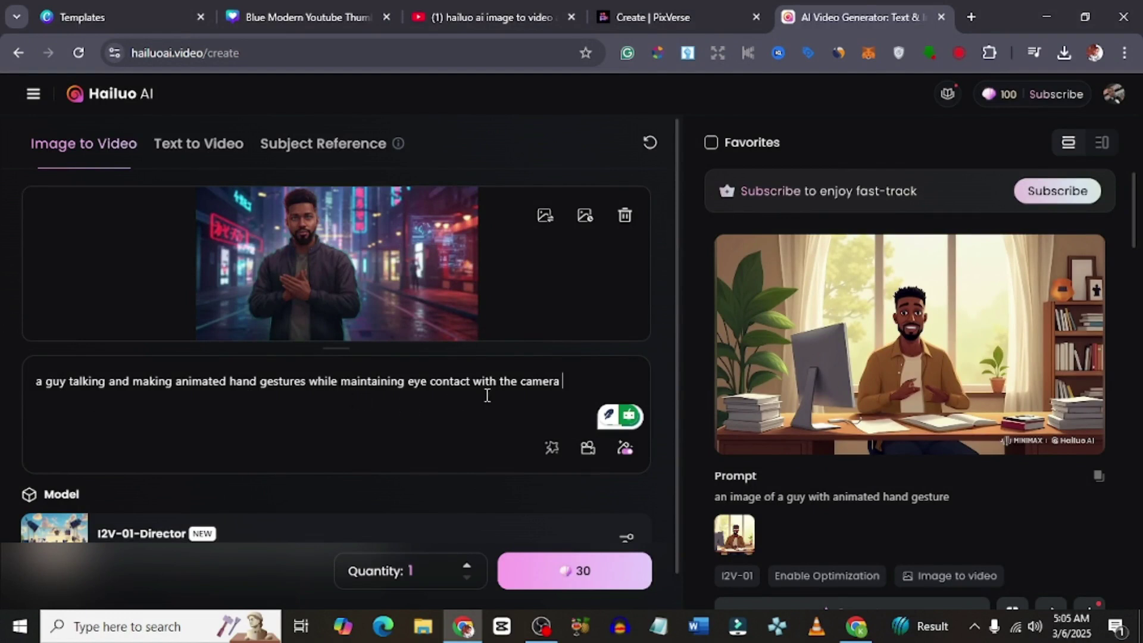
click(588, 451)
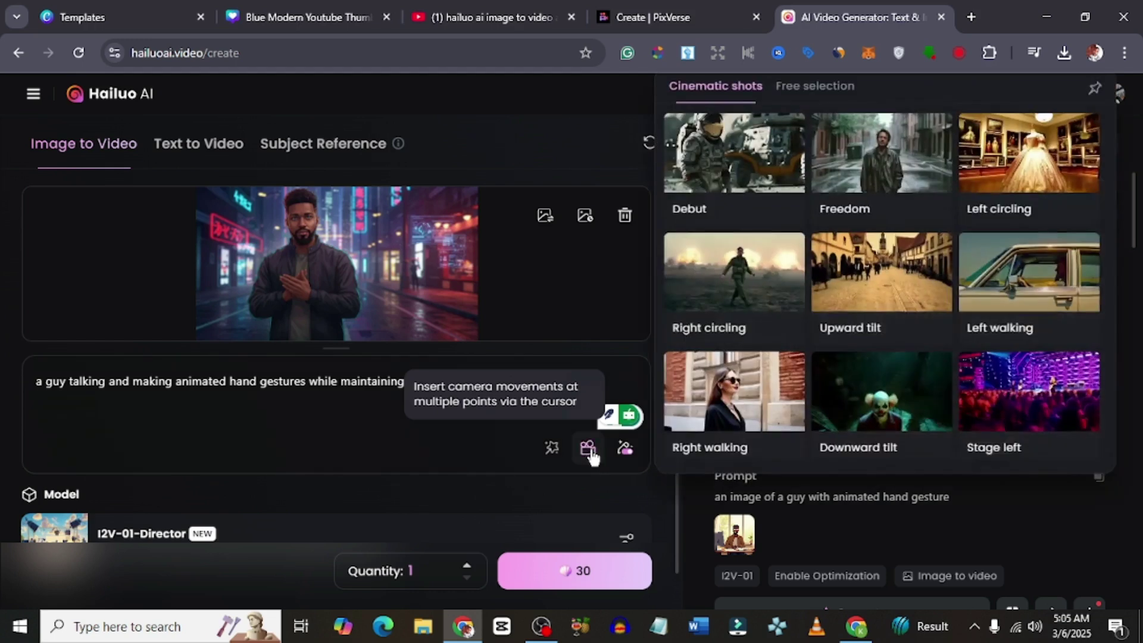
click(745, 284)
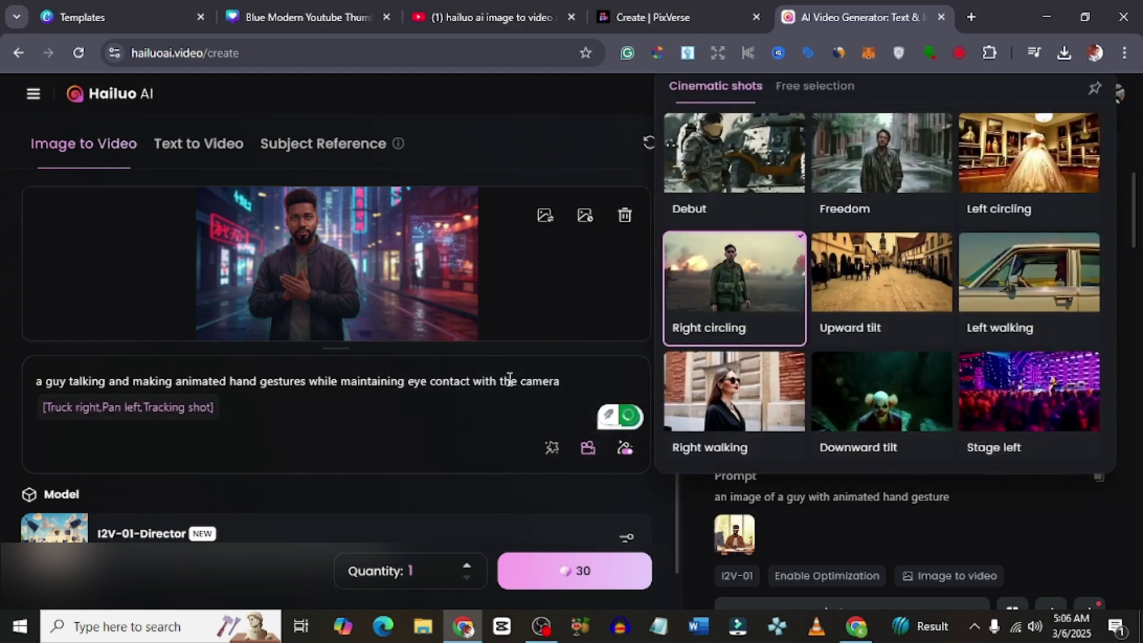
click(480, 429)
scroll(480, 429, down, 1)
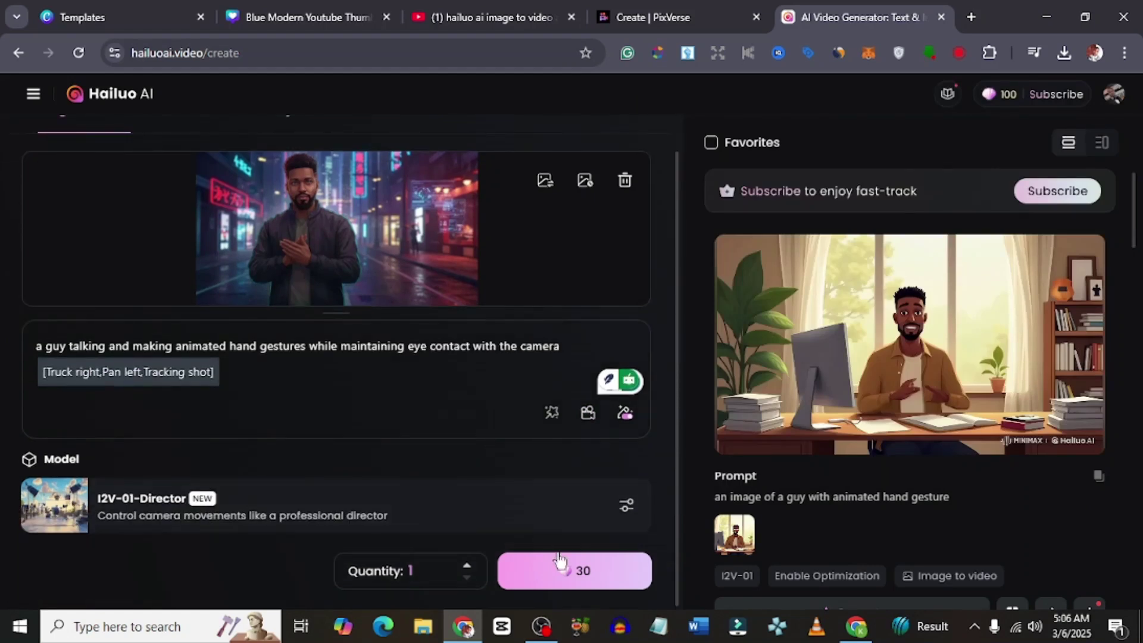
scroll(560, 560, up, 1)
Step: Generate the talking-man video for 30 credits
click(580, 580)
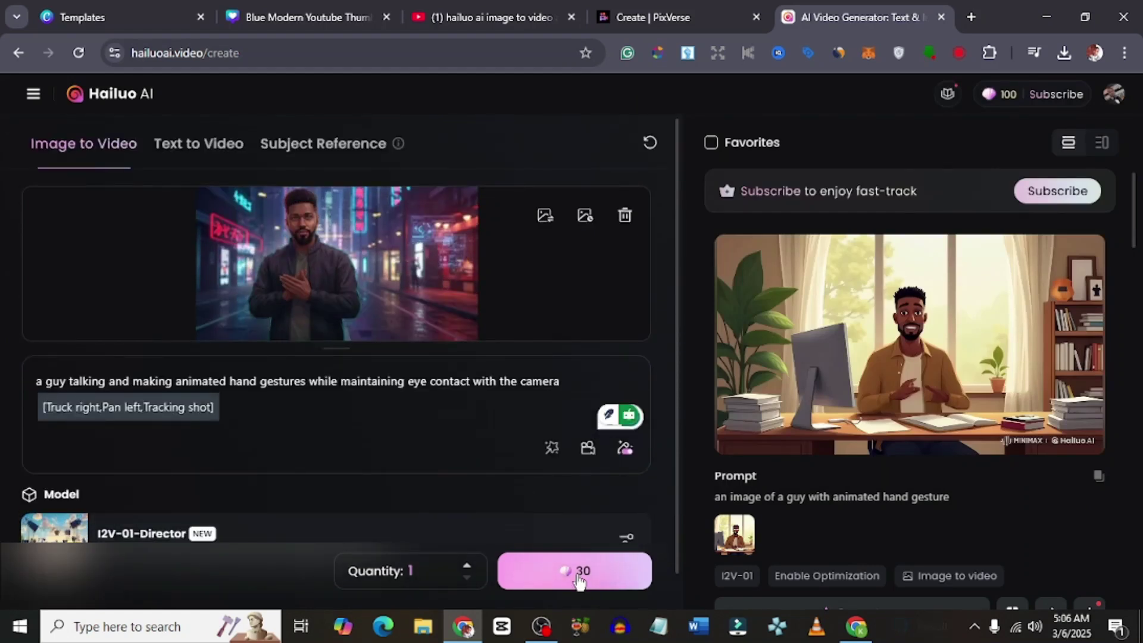
click(581, 581)
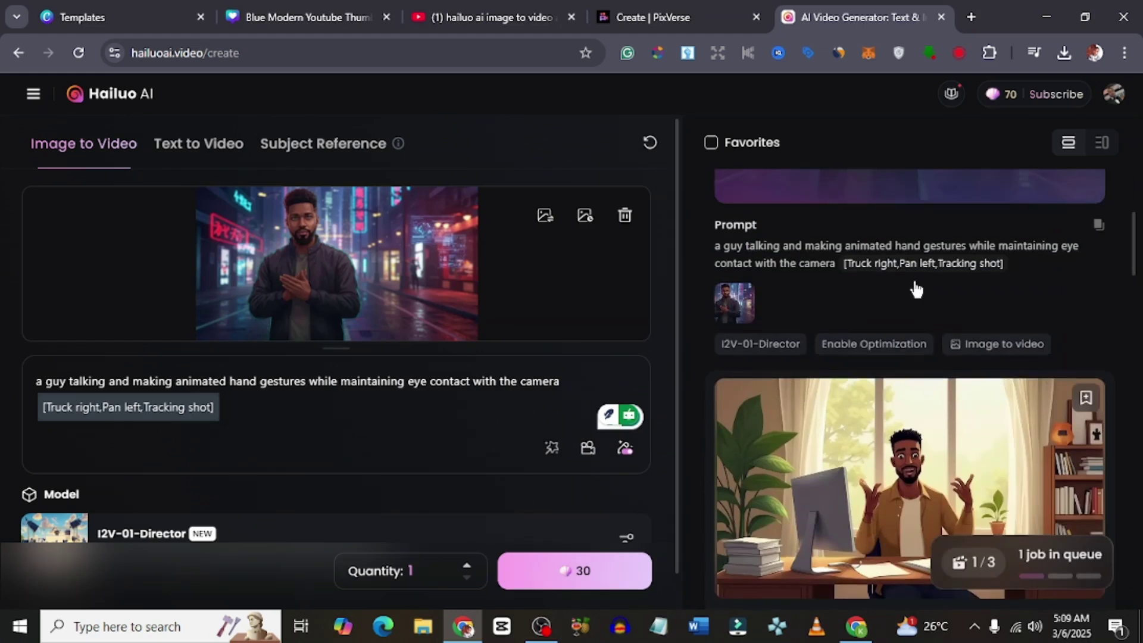
scroll(917, 298, up, 3)
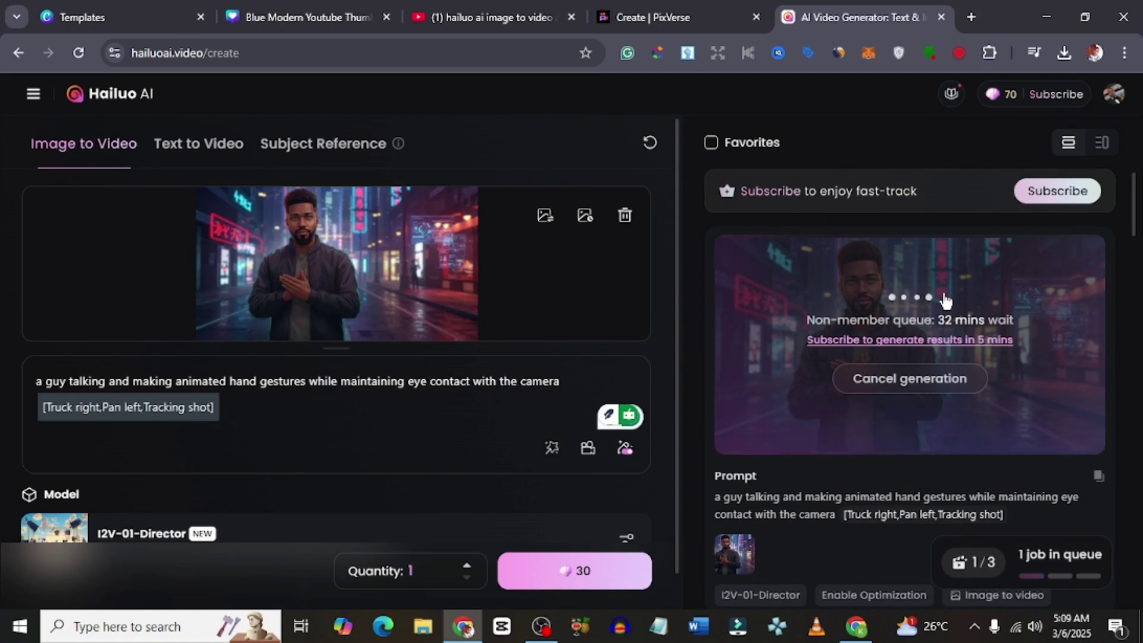
Step: Find an earlier finished cartoon desk video in the history feed and download it
scroll(938, 300, down, 4)
scroll(937, 315, down, 4)
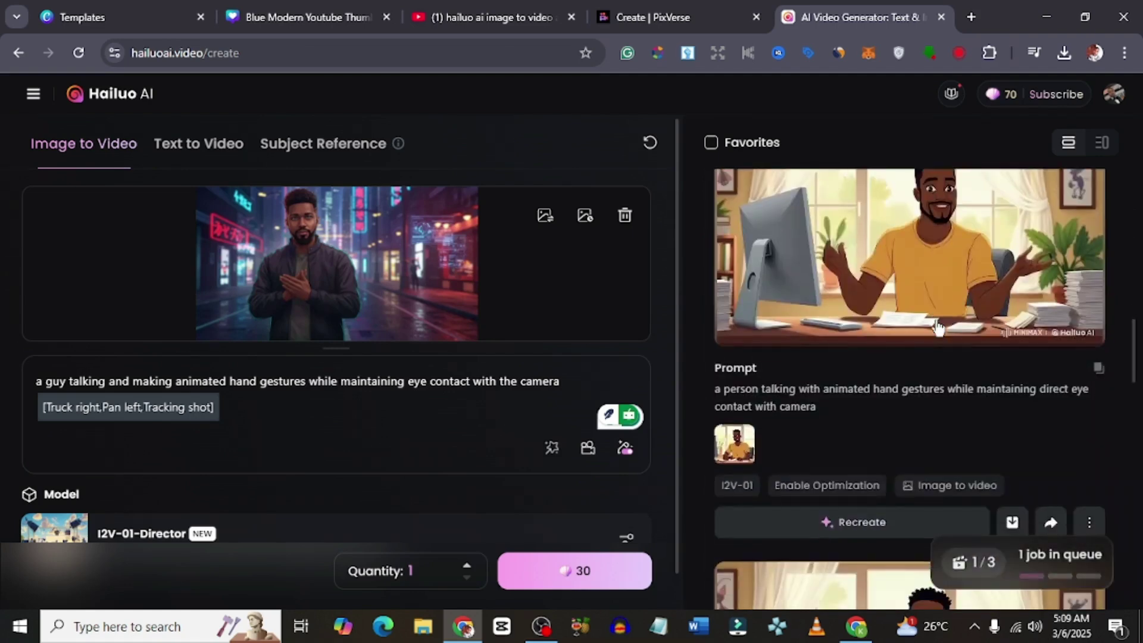
scroll(938, 321, down, 3)
scroll(946, 339, down, 3)
scroll(955, 357, down, 3)
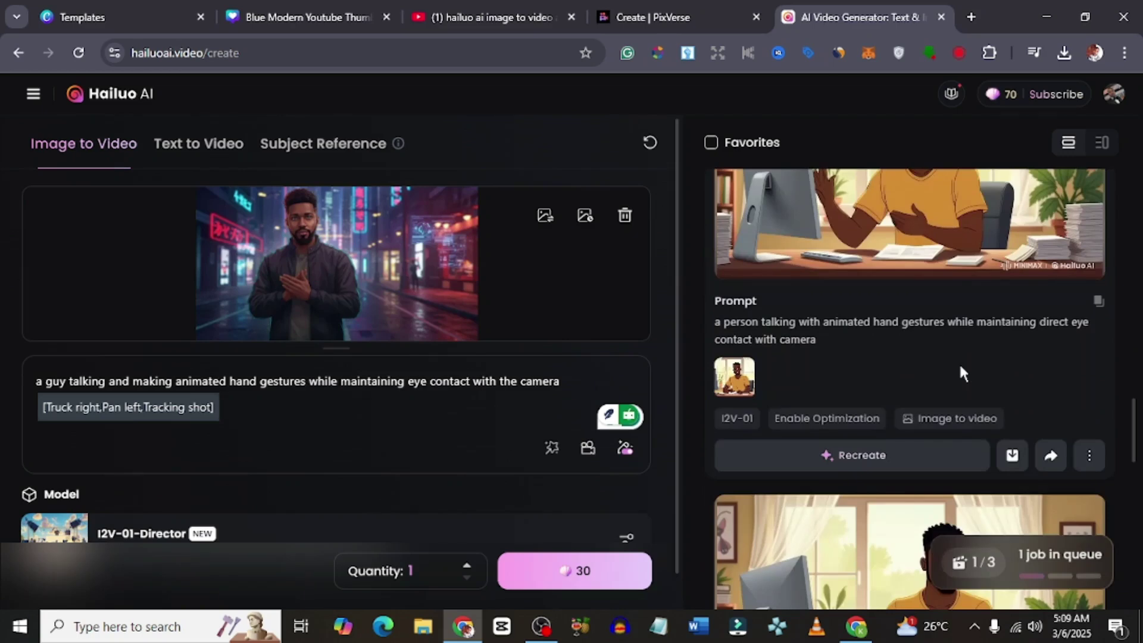
scroll(960, 365, down, 3)
scroll(959, 371, down, 4)
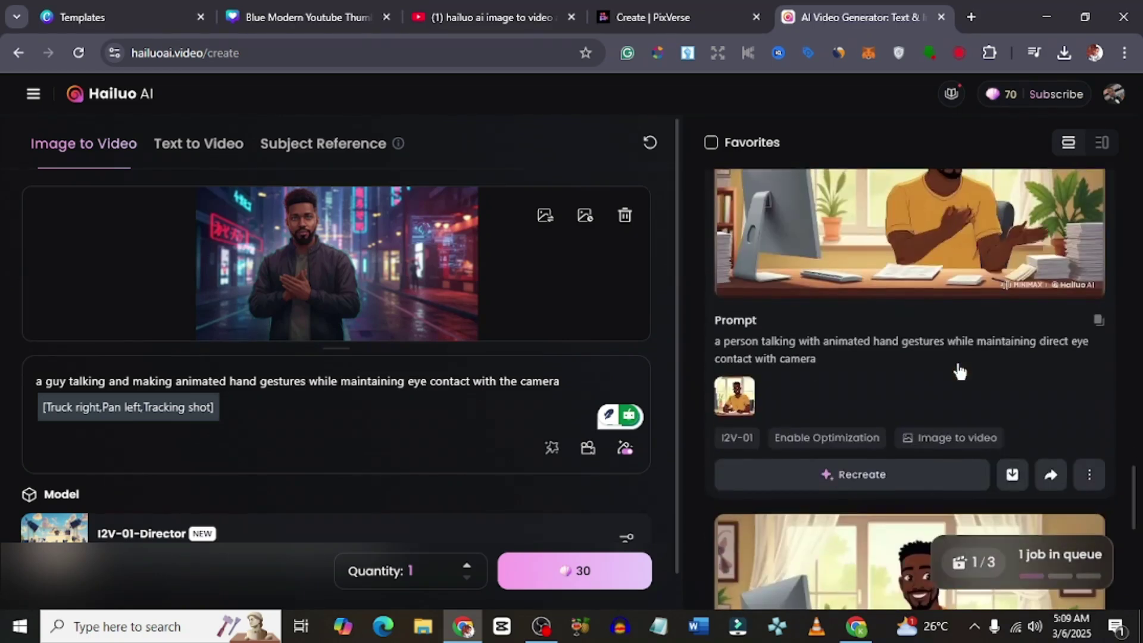
scroll(956, 360, down, 3)
scroll(951, 442, down, 1)
scroll(951, 442, down, 1)
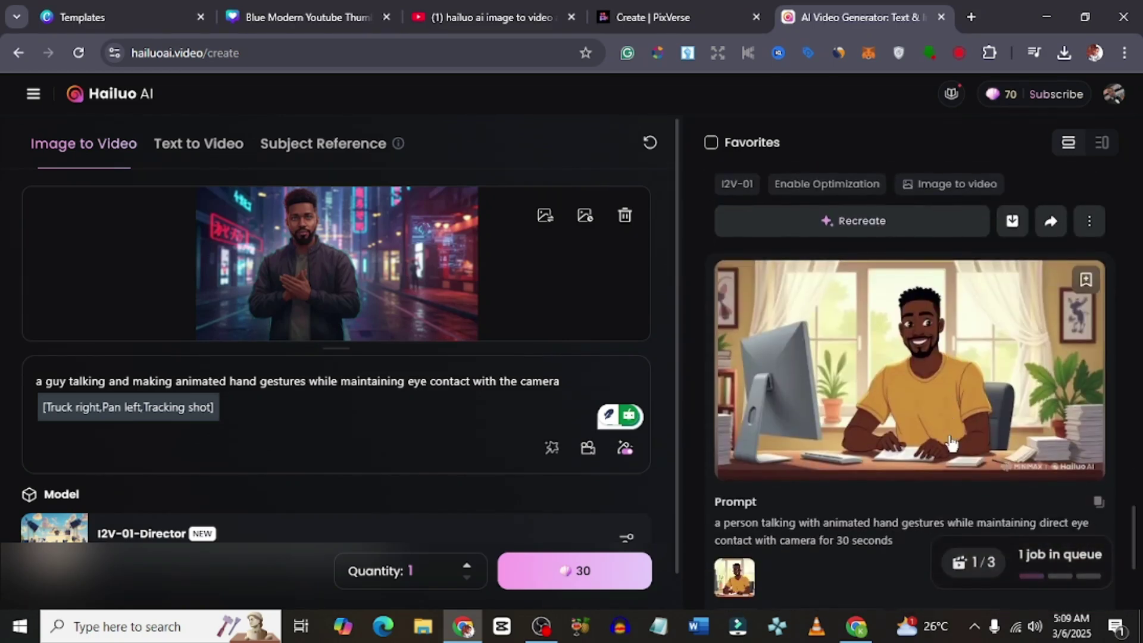
scroll(944, 426, down, 1)
scroll(937, 412, up, 1)
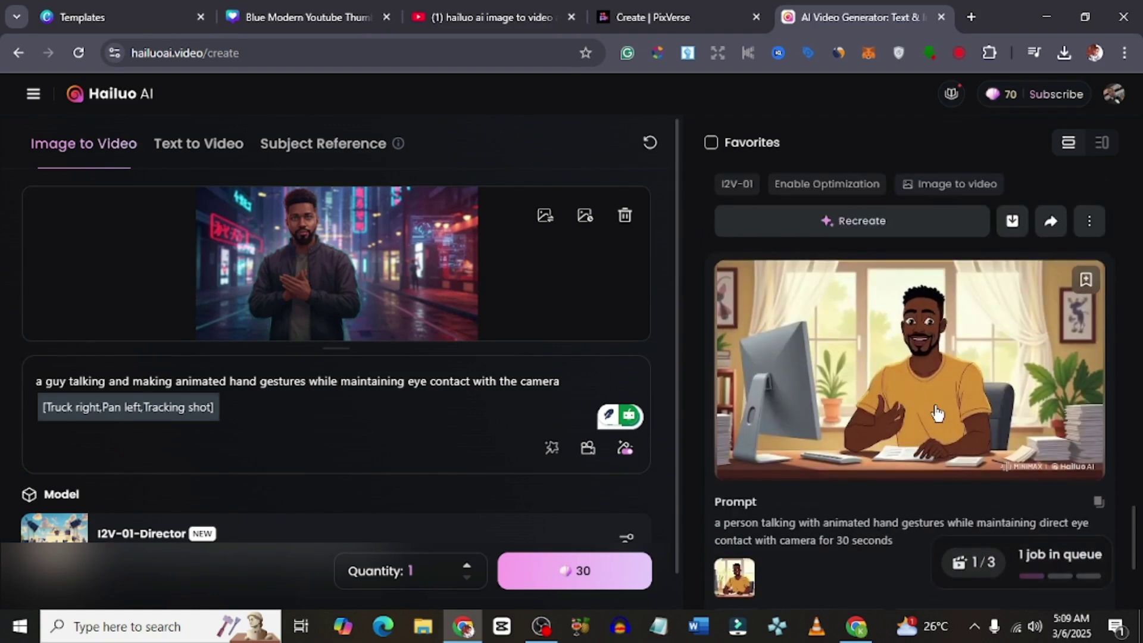
scroll(920, 387, up, 3)
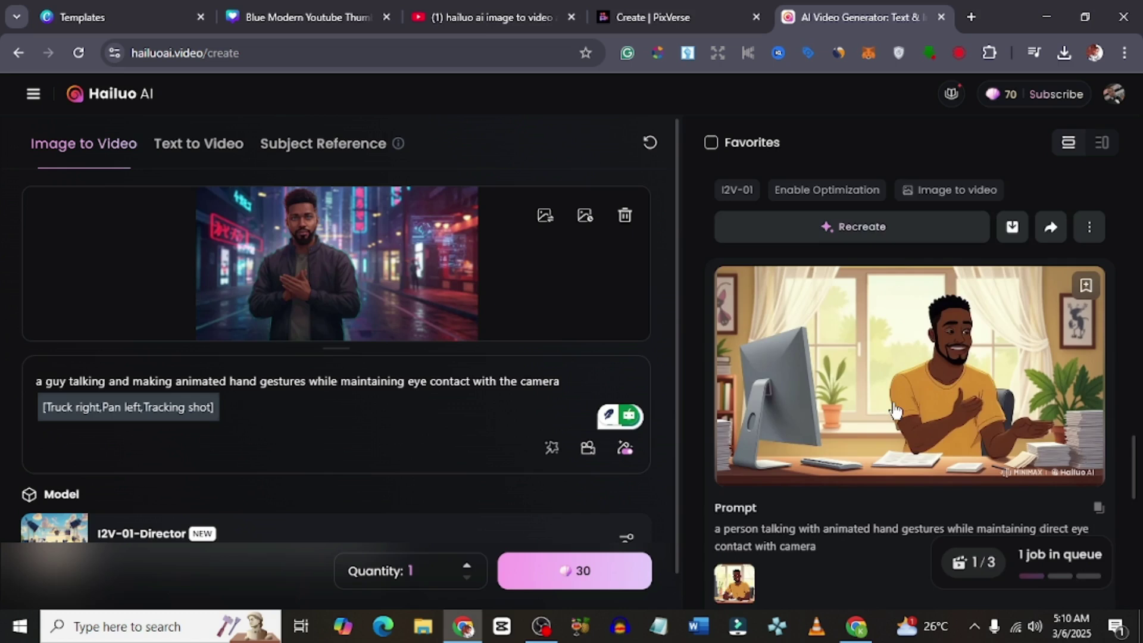
scroll(853, 440, down, 3)
click(1012, 494)
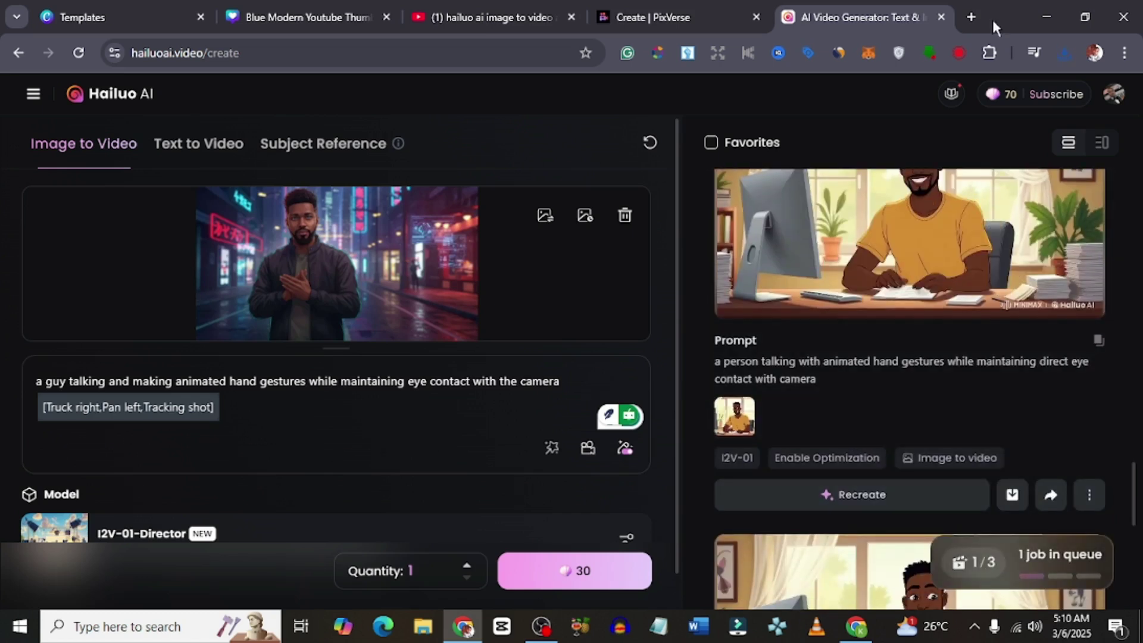
Step: In PixVerse Speech, set the script to 'Hey guys! Welcome back to the channel.' with the current voice
click(681, 7)
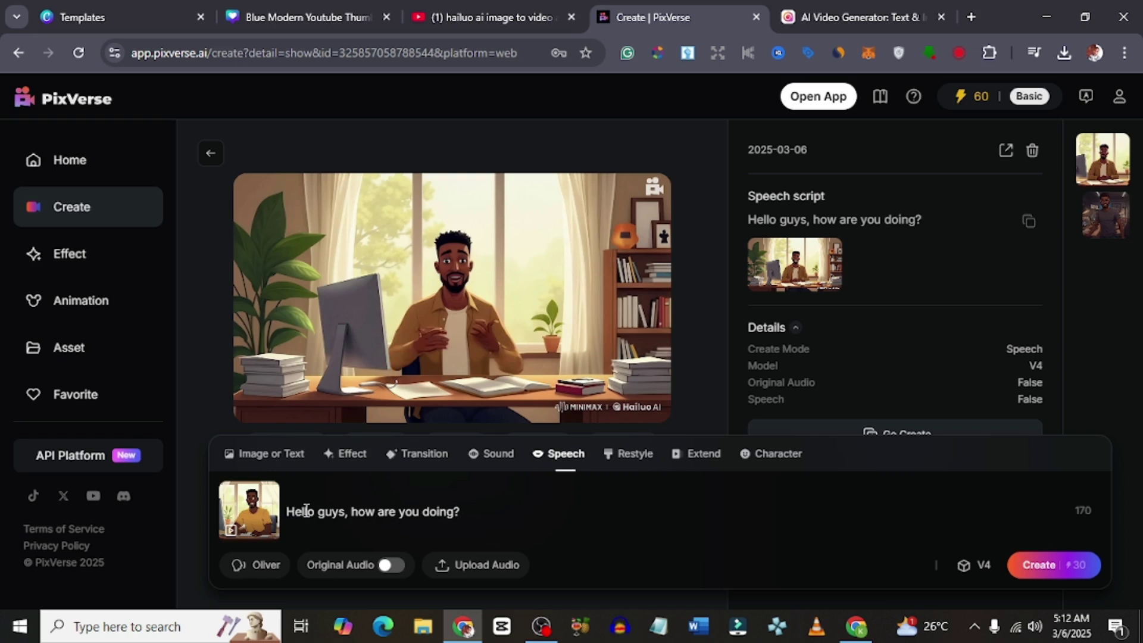
click(474, 512)
key(ctrl+a)
text(Hello guys, How are you doing? How is life treating you?)
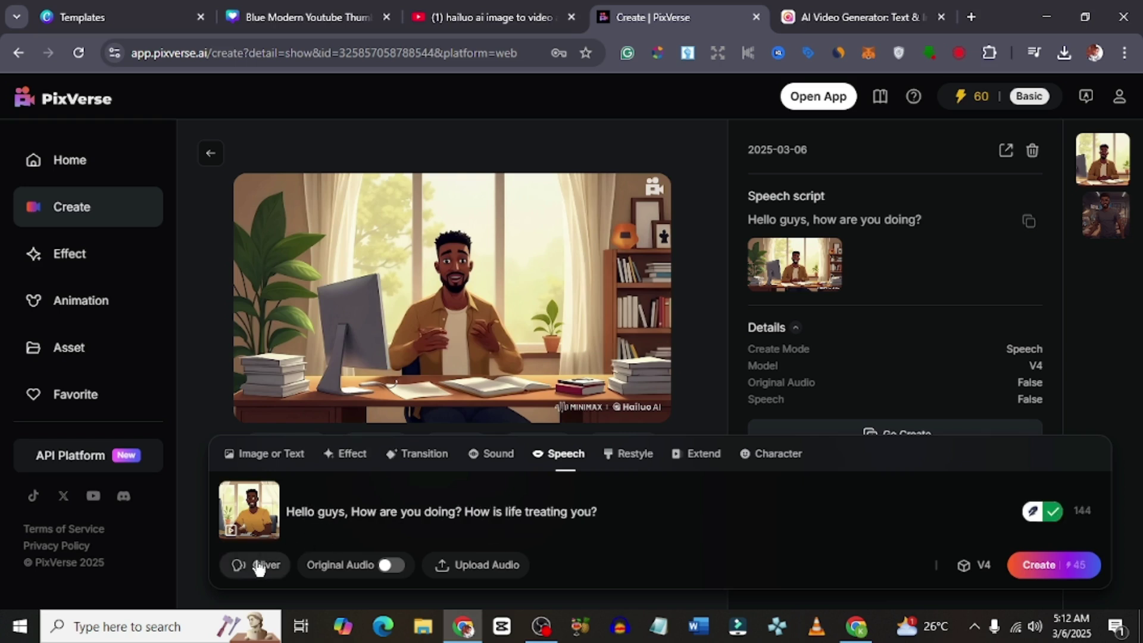
click(259, 565)
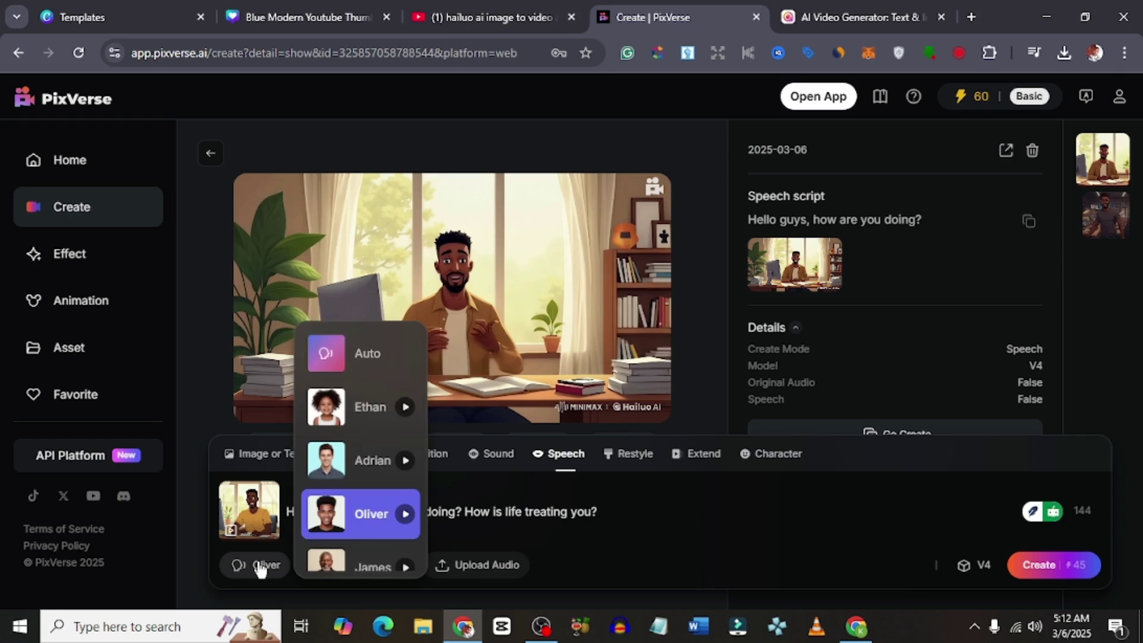
click(616, 526)
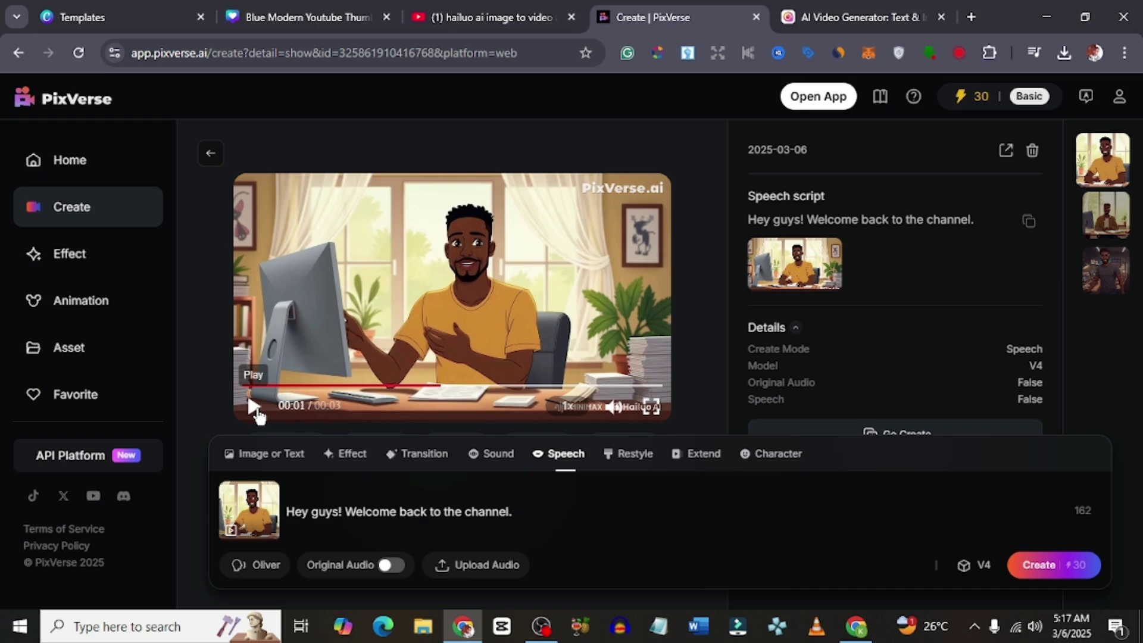
click(256, 412)
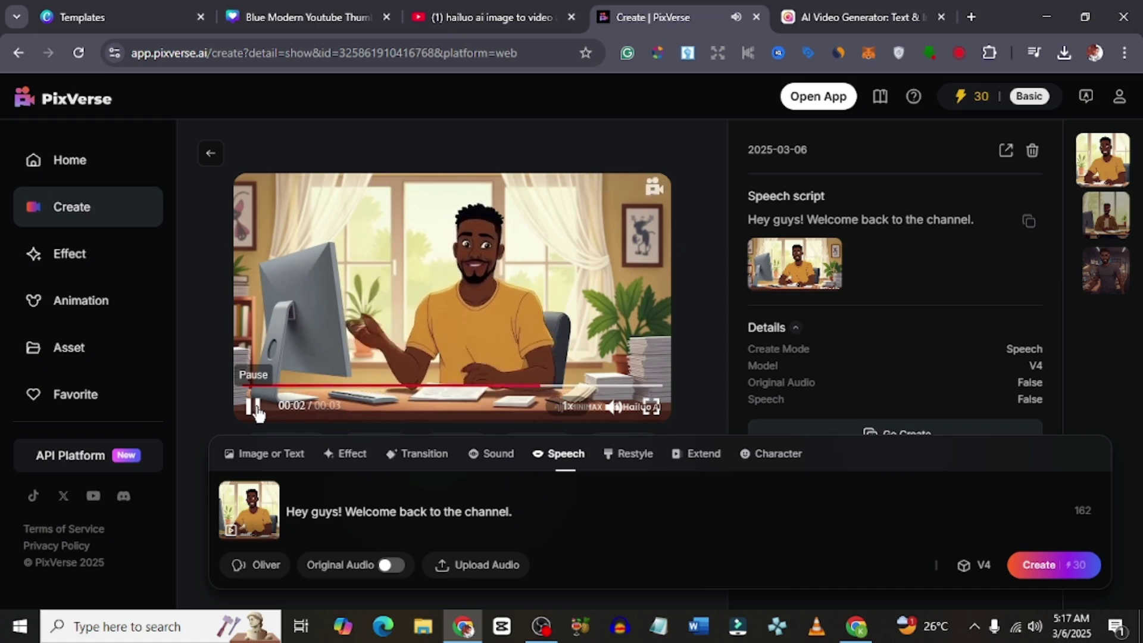
click(257, 412)
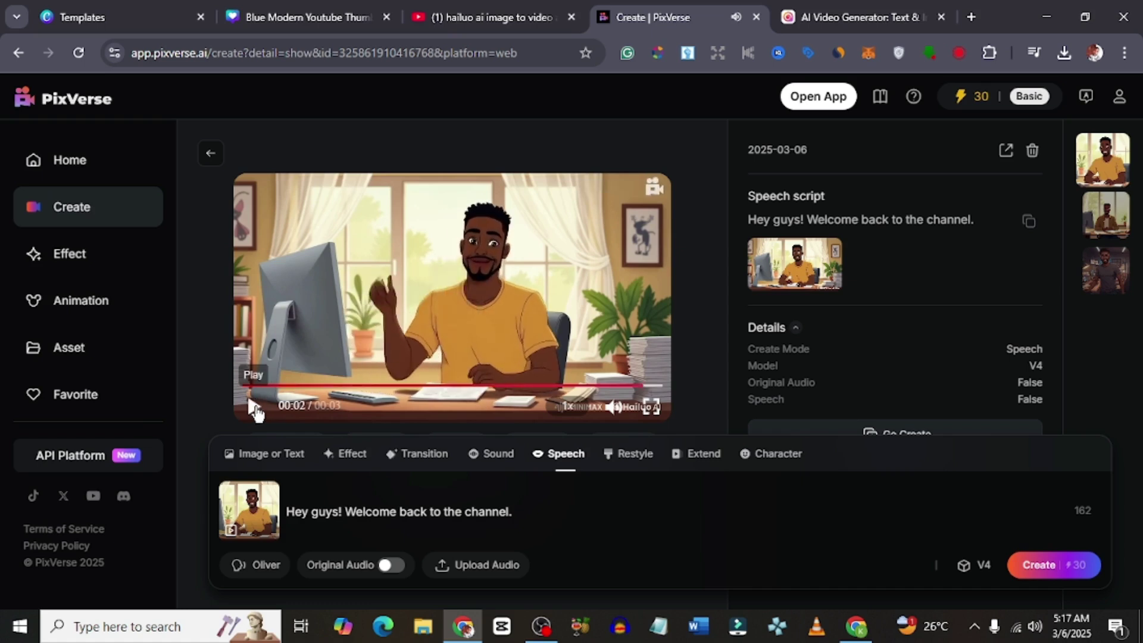